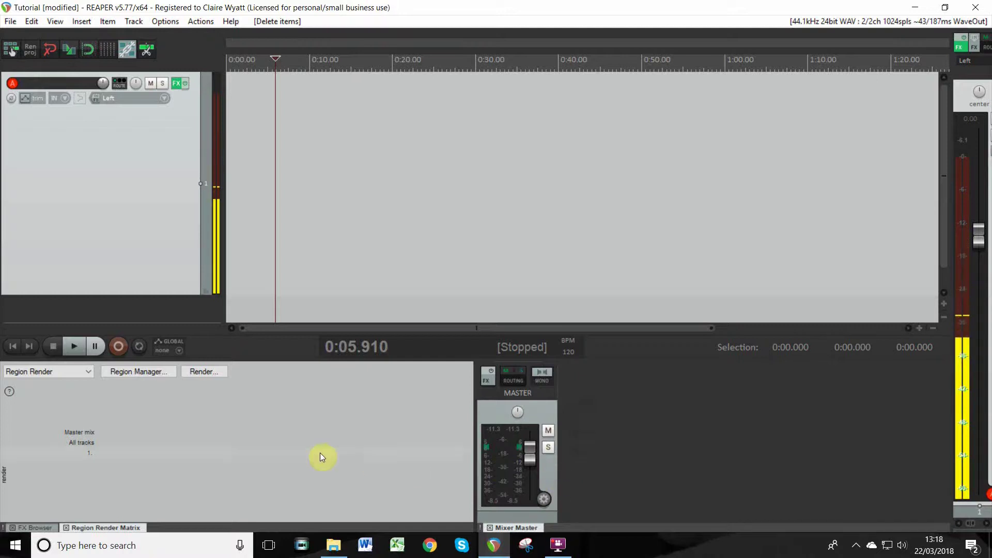
Record a first take, 01-180322_1318.wav, on the armed track.
left_click(36, 528)
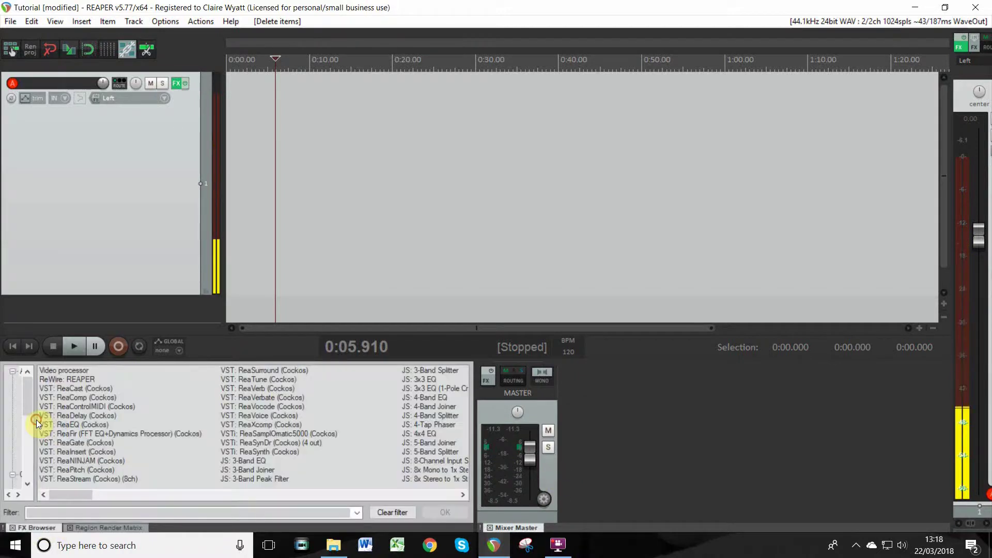
left_click(110, 529)
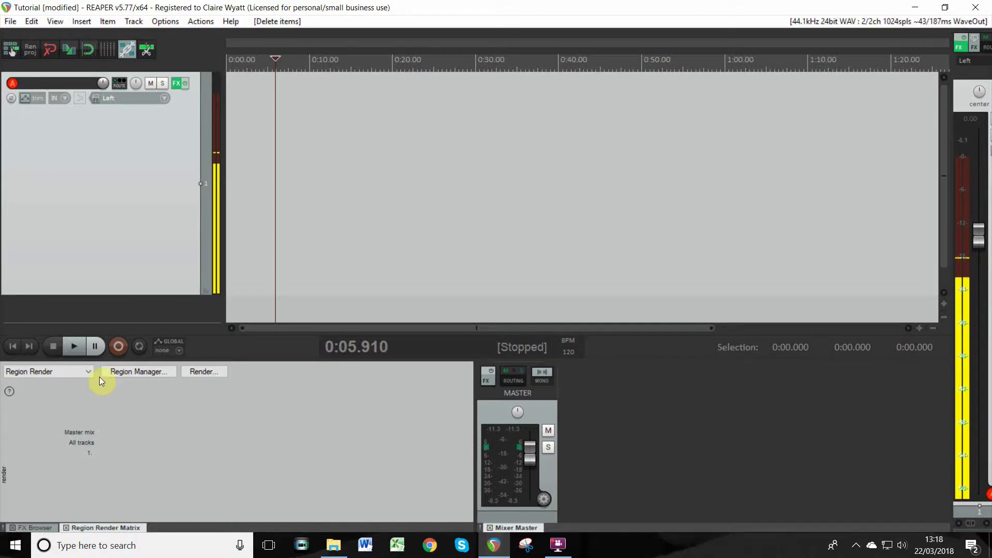
left_click(120, 345)
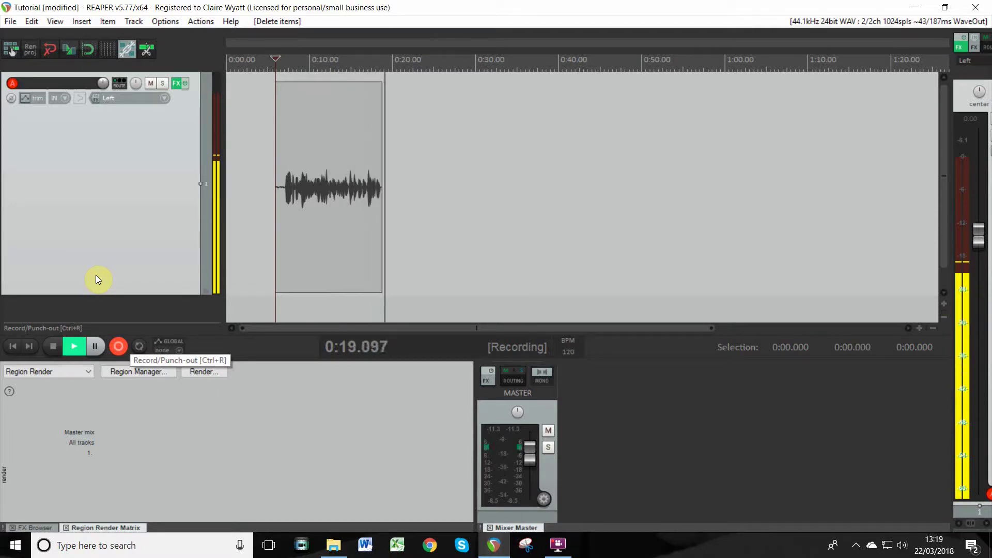
left_click(111, 346)
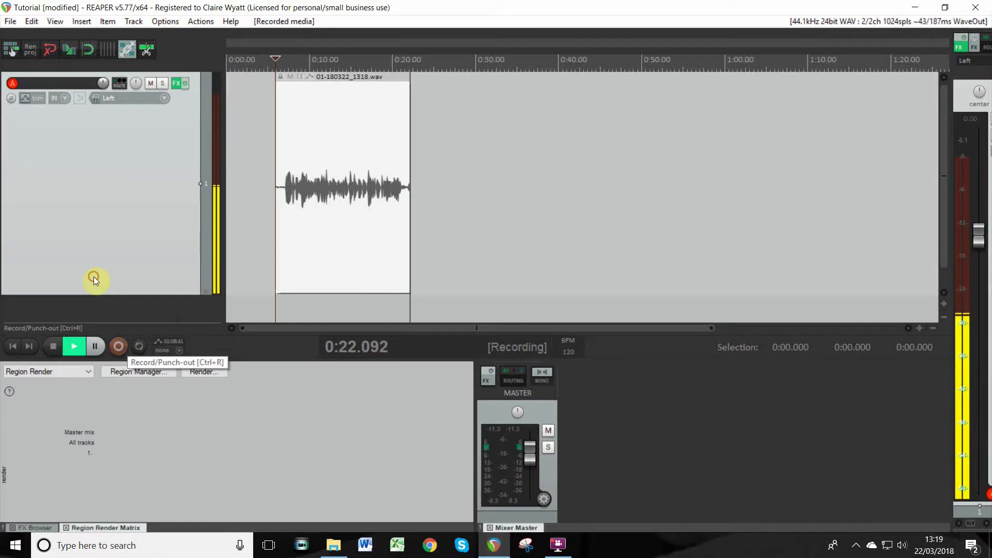
Play the take from inside the item and stop at the 0:16.959 punch-in point, zoomed in.
left_click(347, 204)
key("space")
scroll(383, 201, "up", 6)
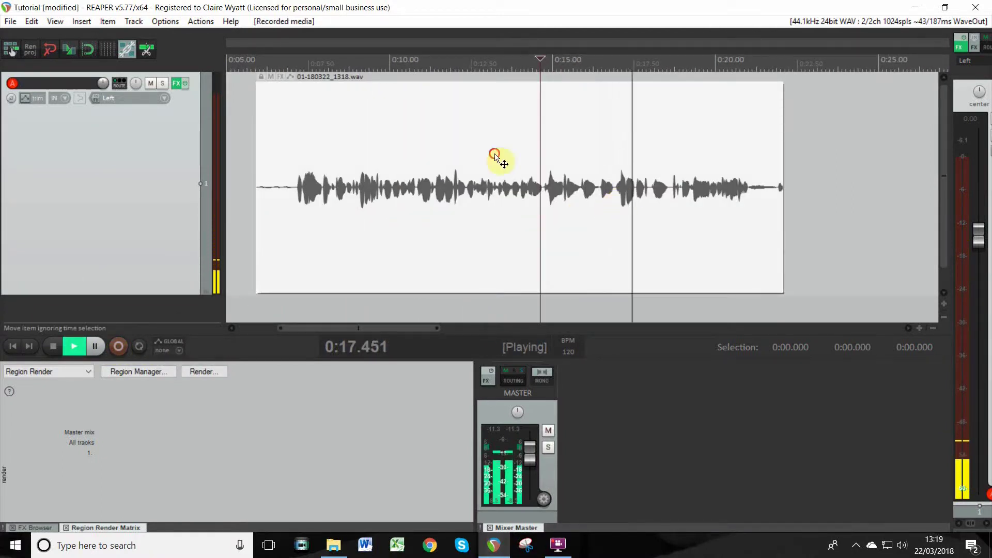
key("space")
scroll(613, 196, "up", 6)
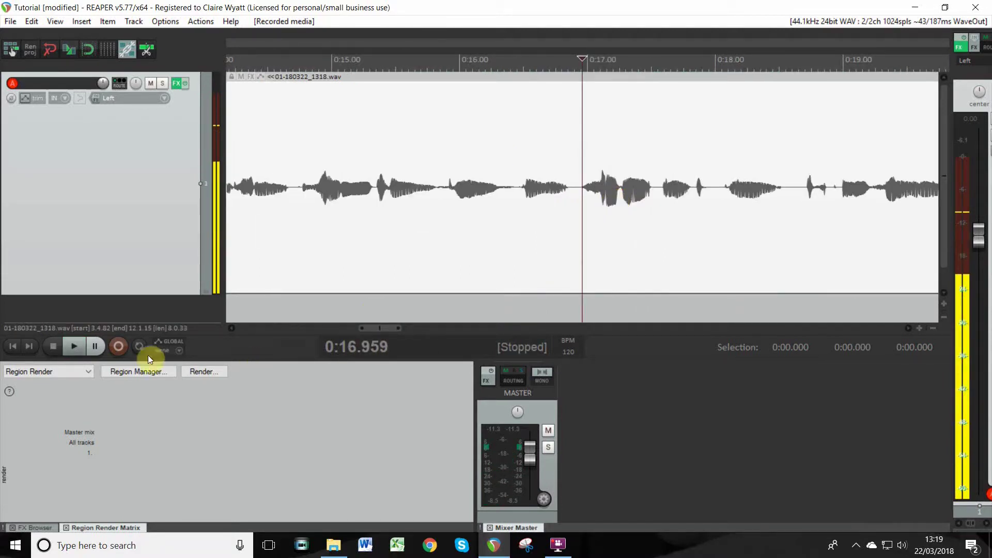
Punch in take 01-180322_1319.wav over the item from 0:16.959, stopping with Ctrl+R.
left_click(119, 350)
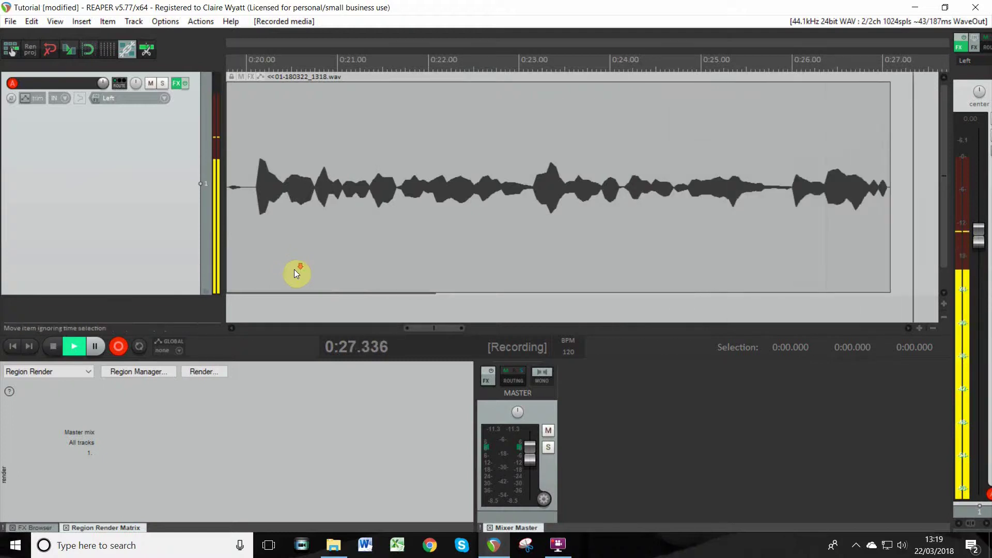
scroll(293, 269, "down", 5)
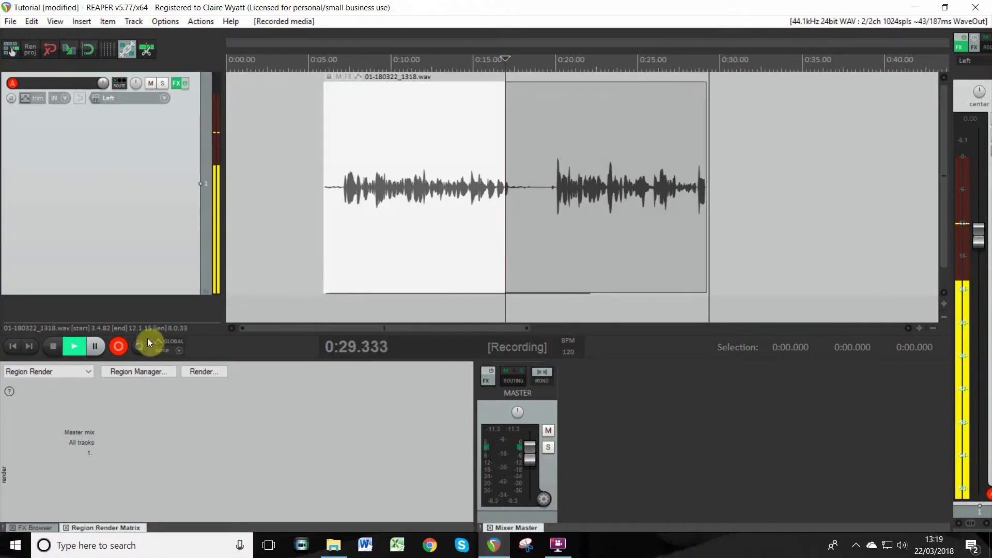
key("ctrl+r")
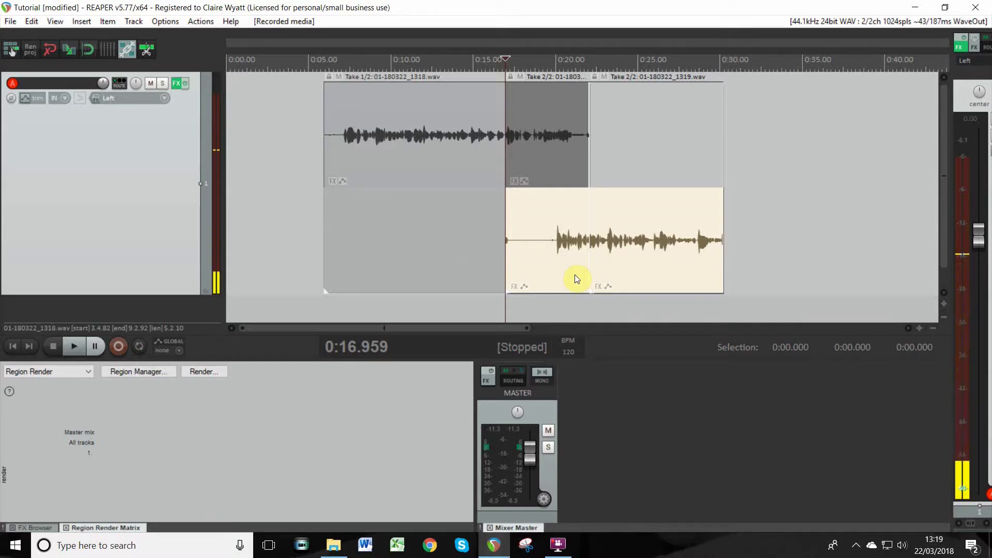
Delete all recorded items and move the play position back to about 0:02.
left_click(568, 262)
key("Delete")
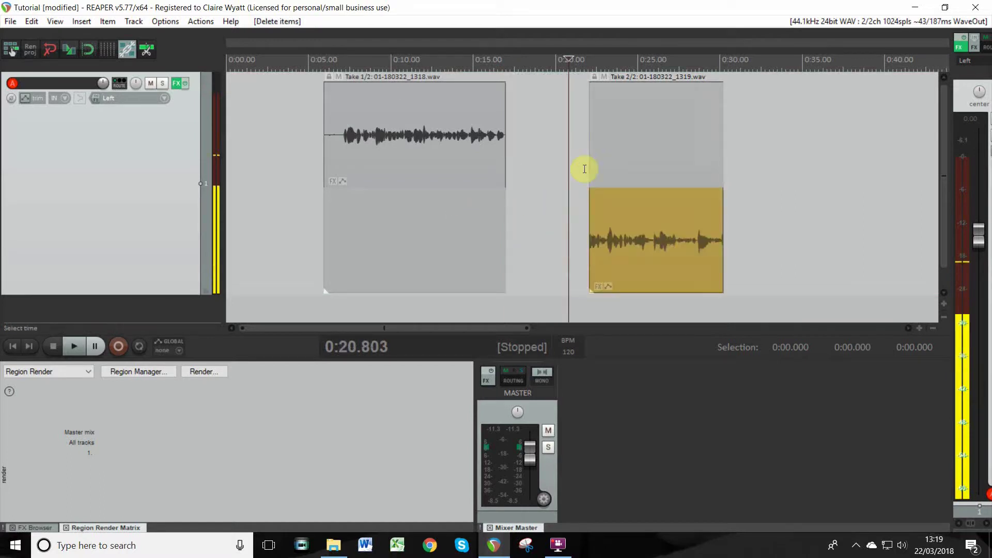
left_click(584, 171)
left_click(629, 181)
key("Delete")
left_click(449, 134)
key("Delete")
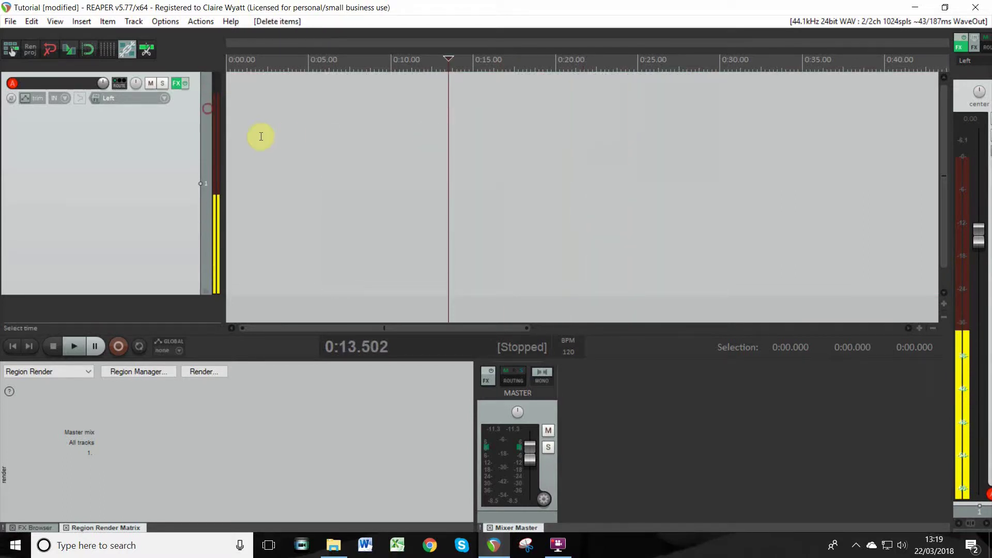
left_click(261, 122)
Set new recordings overlapping existing media to 'Trims existing items (tape mode)'.
left_click(168, 24)
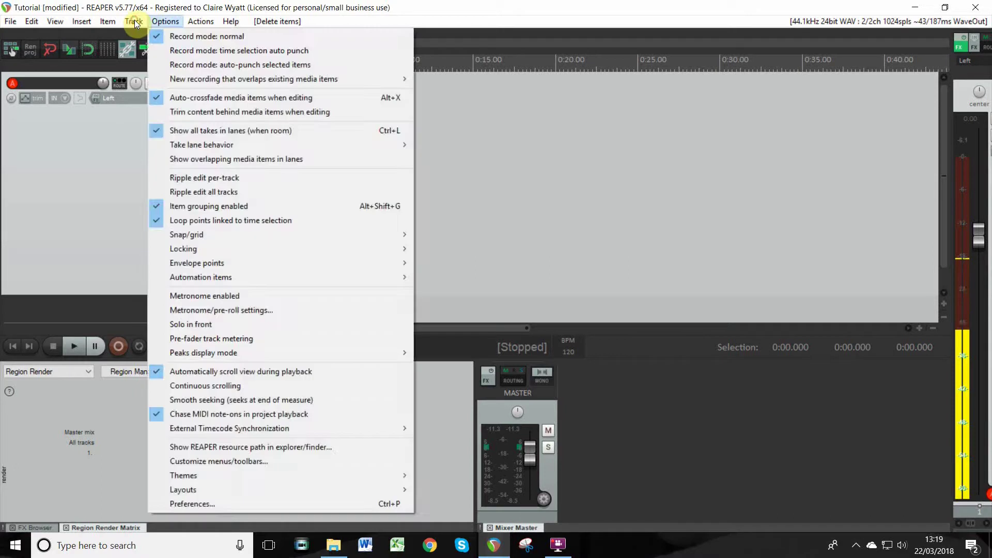
mouse_move(184, 78)
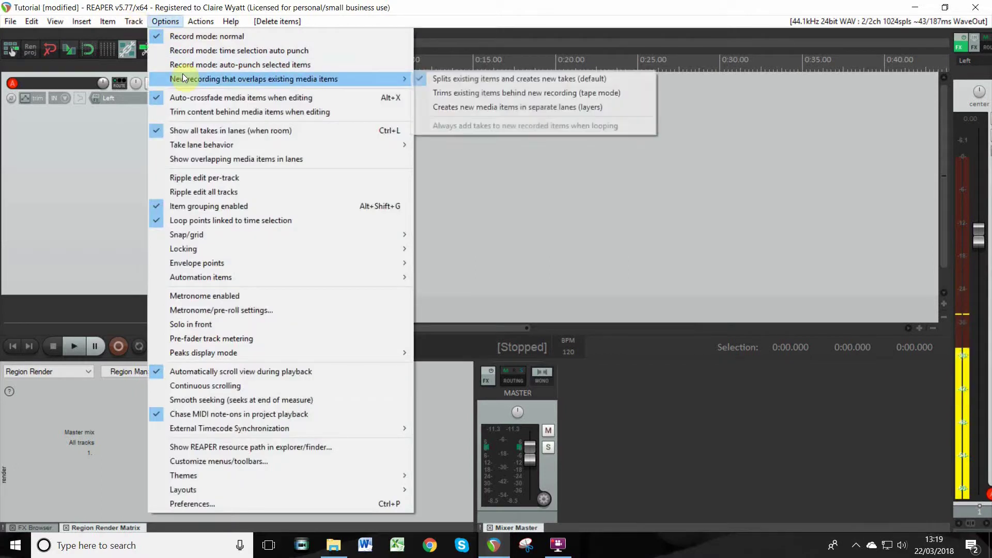
left_click(461, 95)
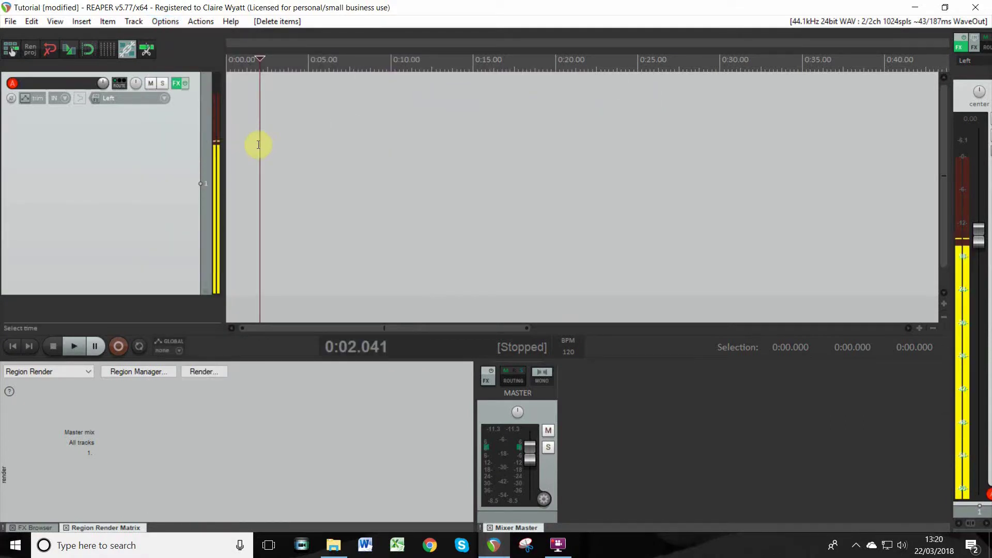
Turn on 'Toggle pre-roll on record' via the action list filtered for 'pre-roll'.
left_click(201, 21)
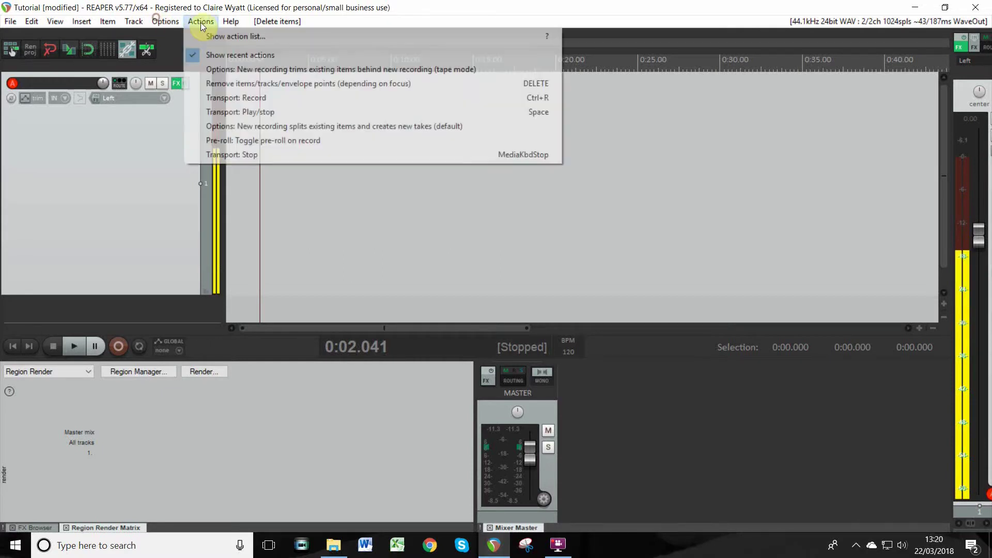
left_click(221, 36)
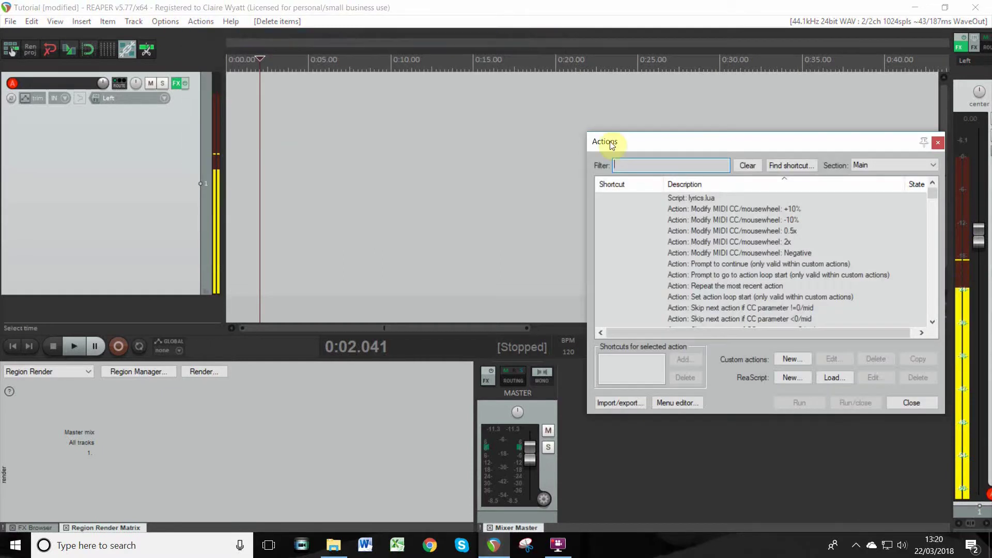
type("pre-")
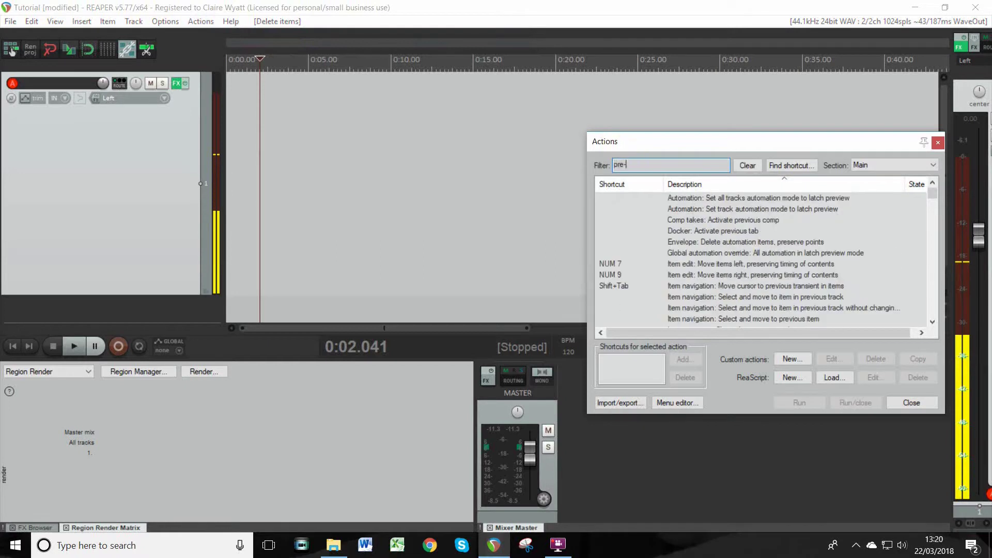
type("roll")
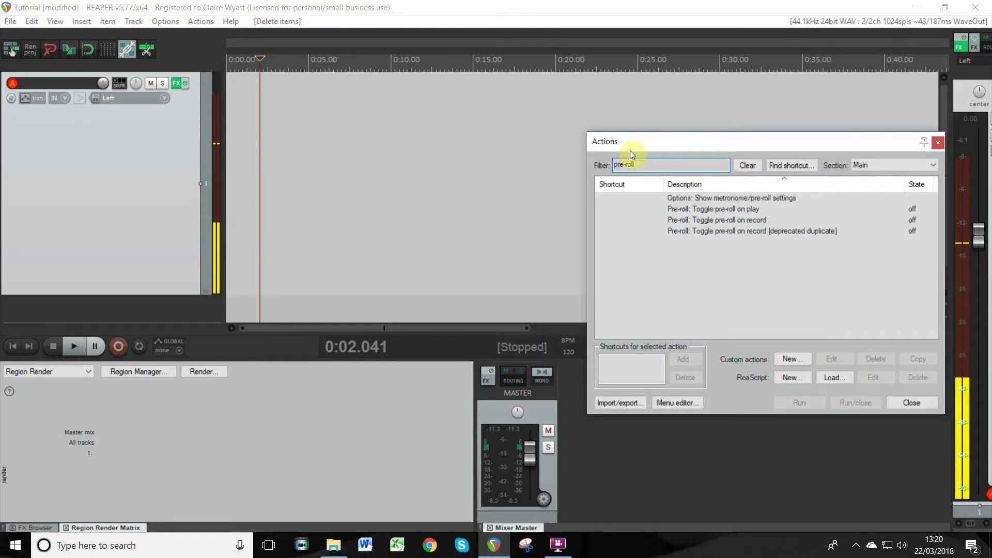
left_click(745, 221)
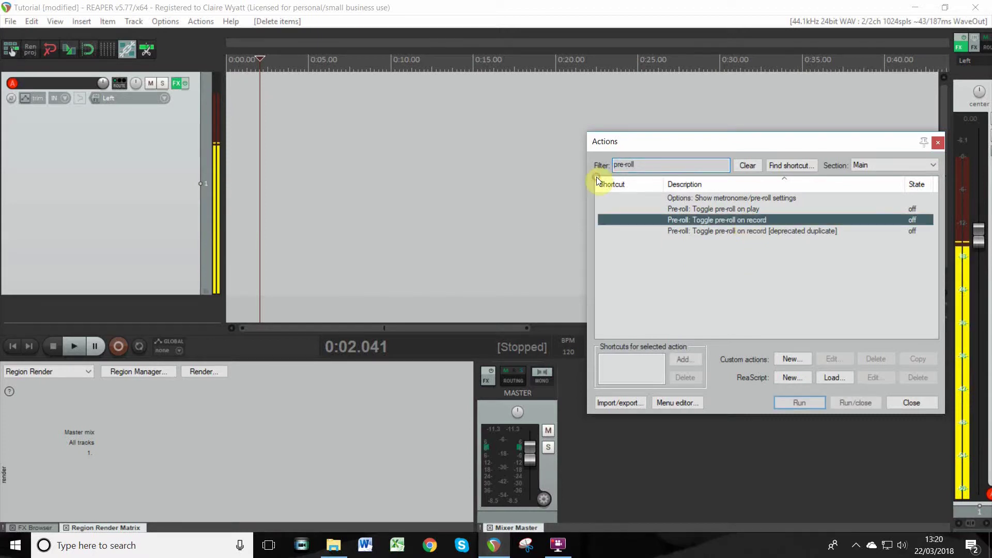
key("Escape")
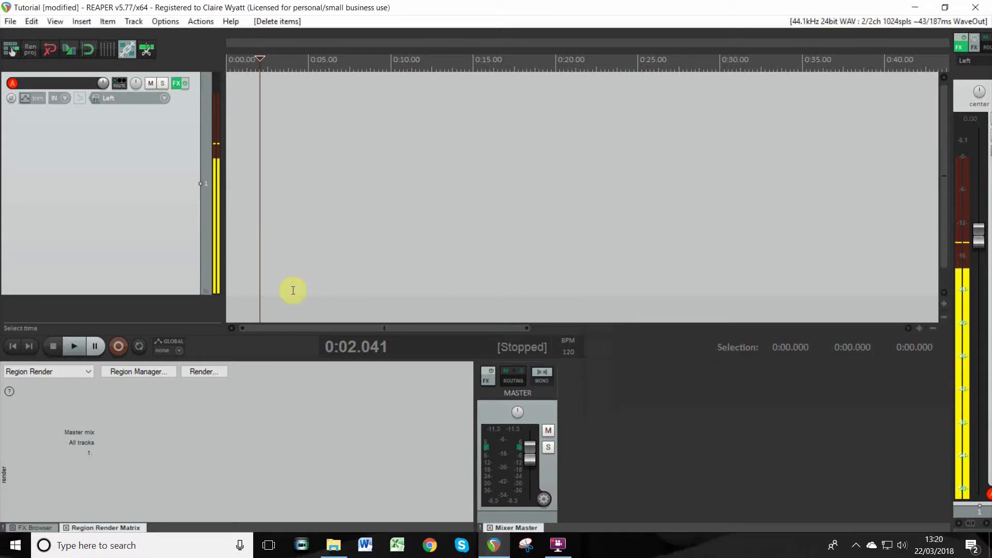
Record pre-rolled take 01-180322_1320.wav from about 0:02, then play it back and stop at 0:08.282.
left_click(119, 346)
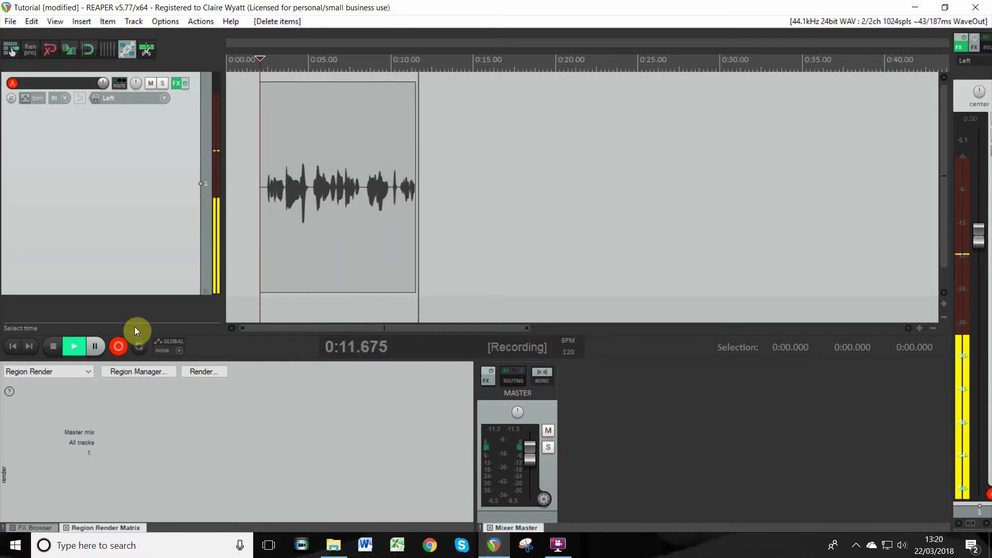
key("space")
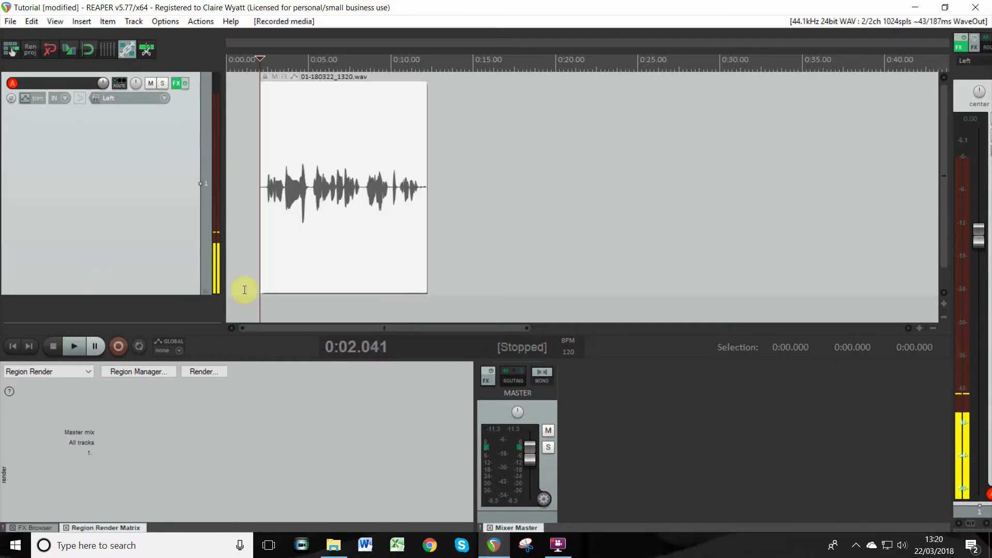
left_click(344, 197)
key("space")
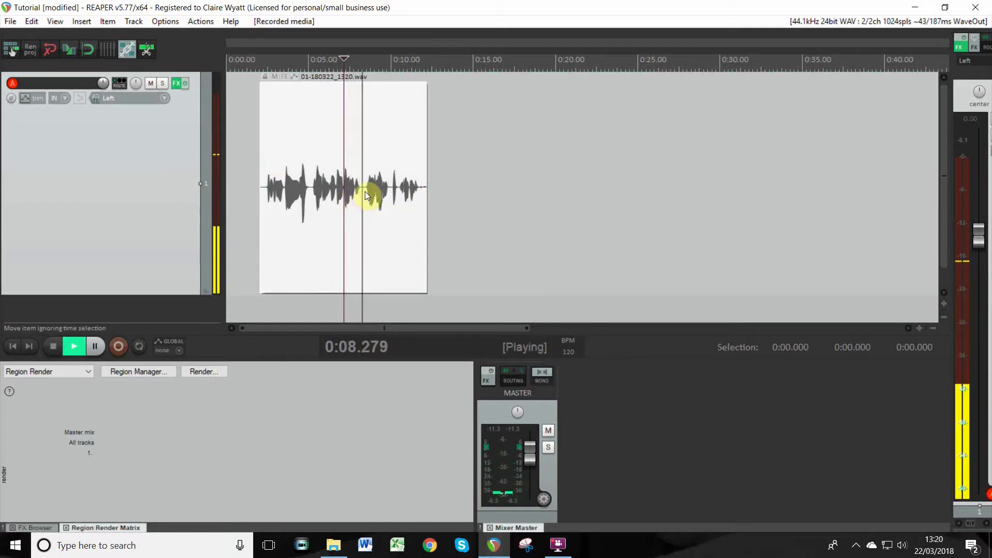
key("space")
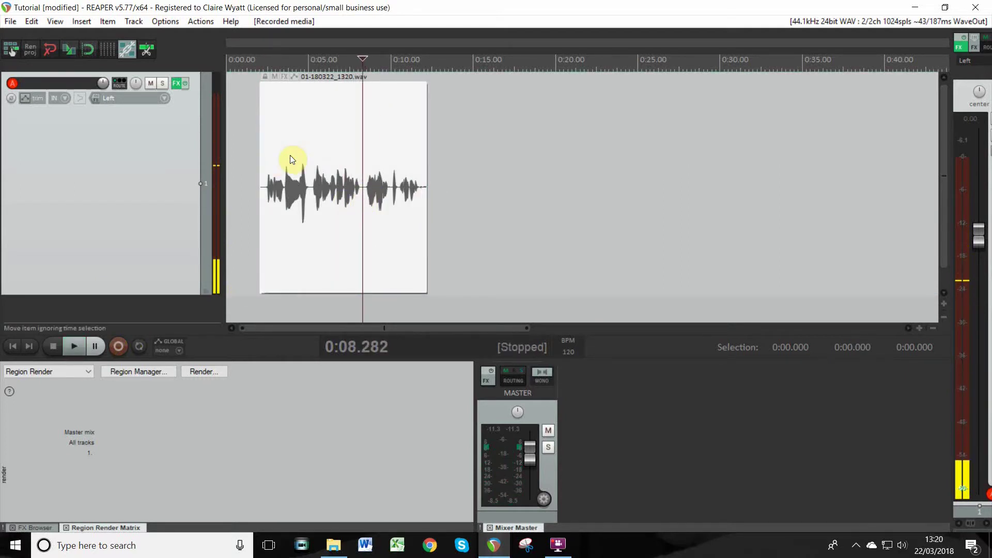
Record a pre-rolled punch-in from 0:08.282, then reselect the items and re-record it.
left_click(118, 346)
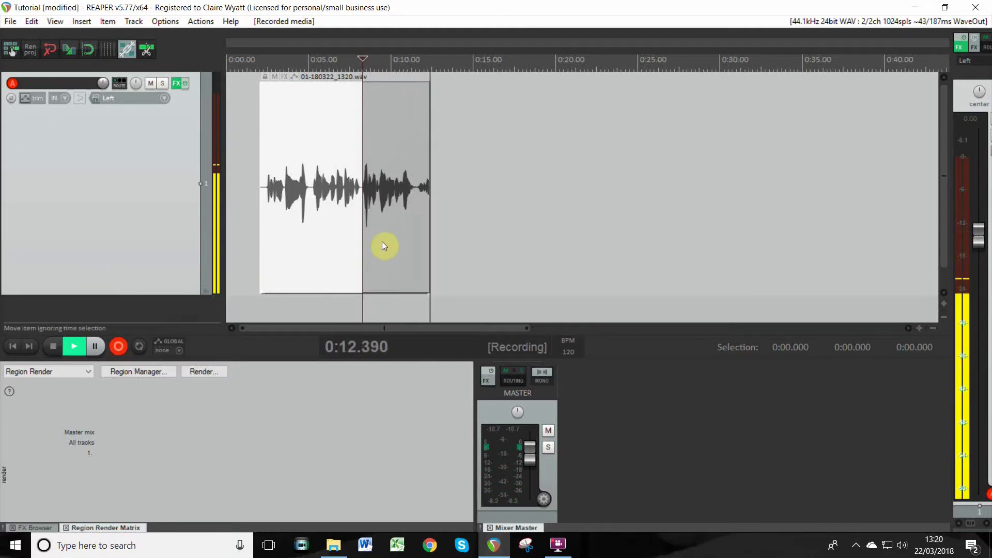
key("space")
left_click(290, 238)
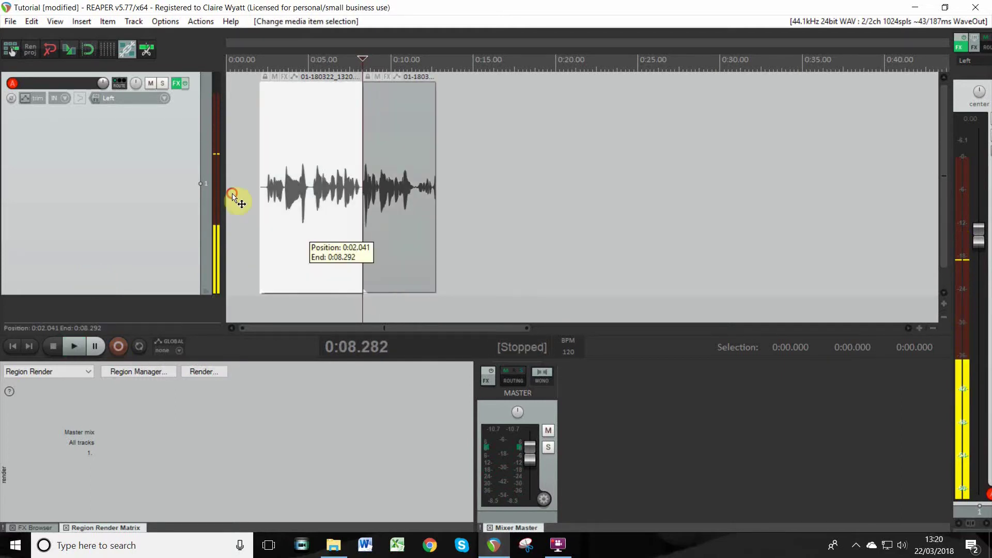
left_click(365, 234)
left_click(110, 348)
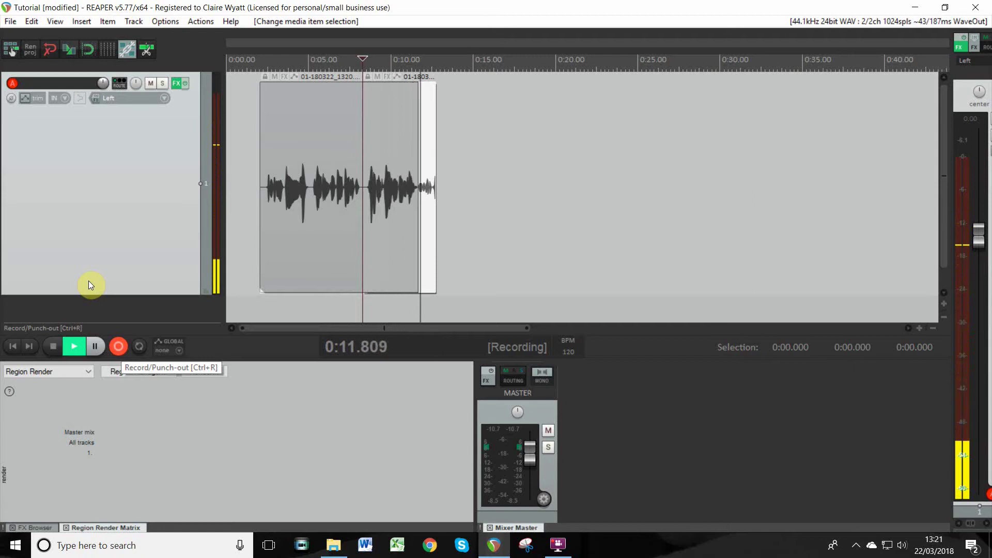
key("space")
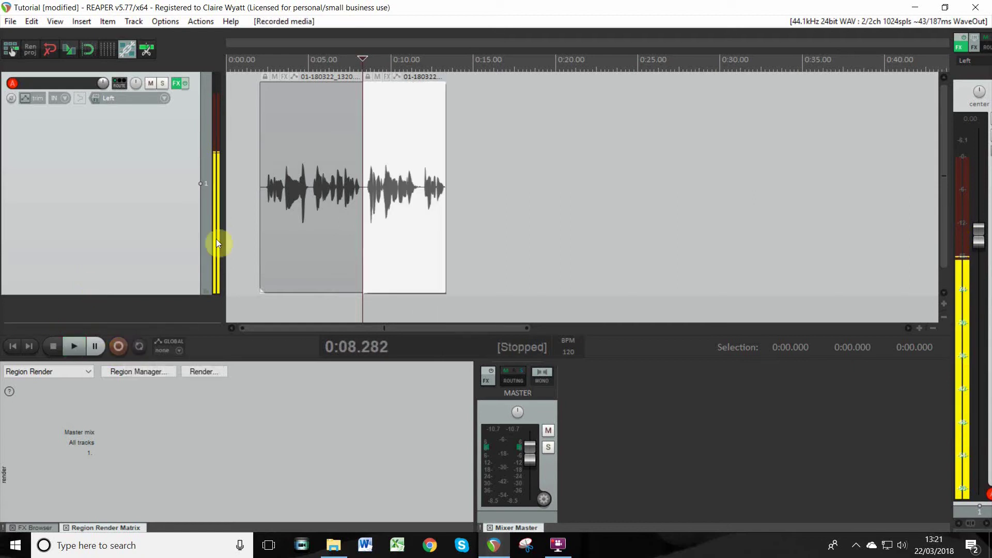
left_click(277, 225)
left_click(311, 207)
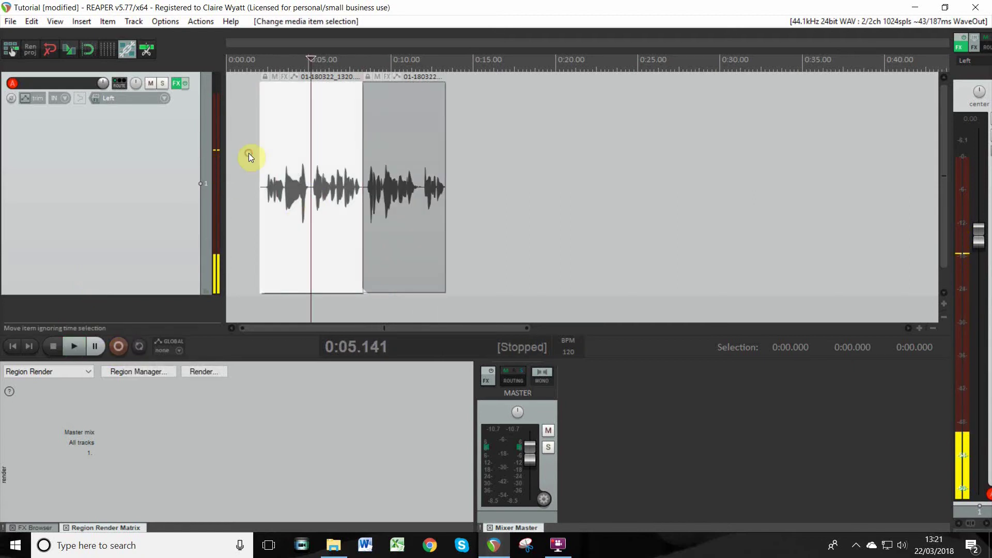
key("space")
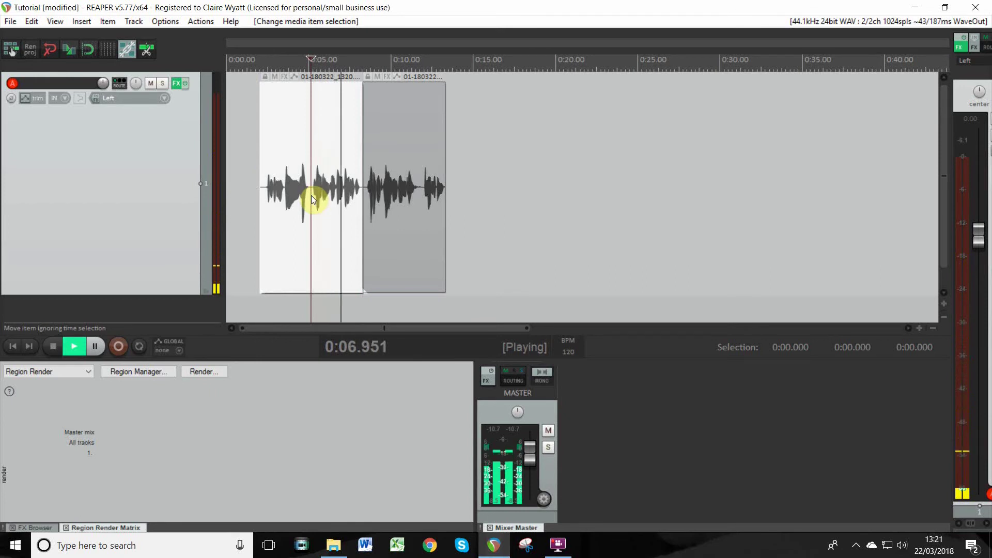